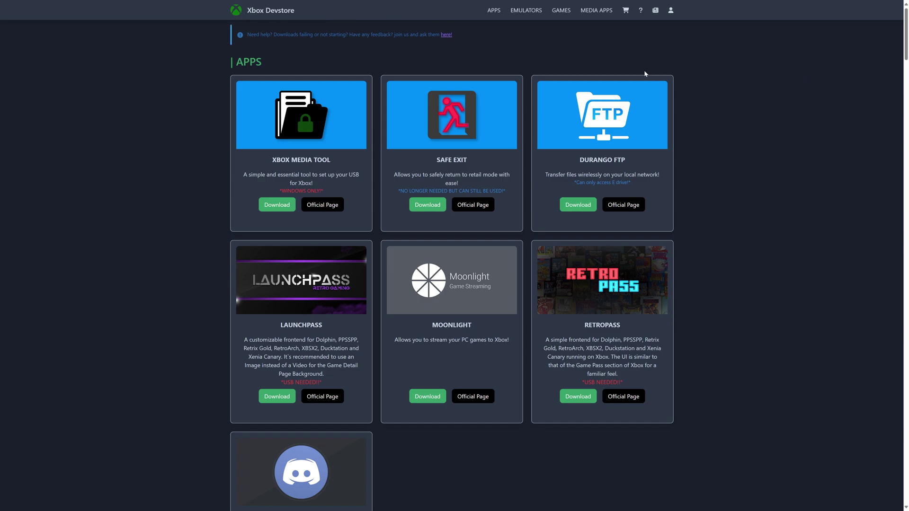
- Expand the Supermodel 3 Download button to show the Here and GitHub options
scroll(787, 138, down, 20)
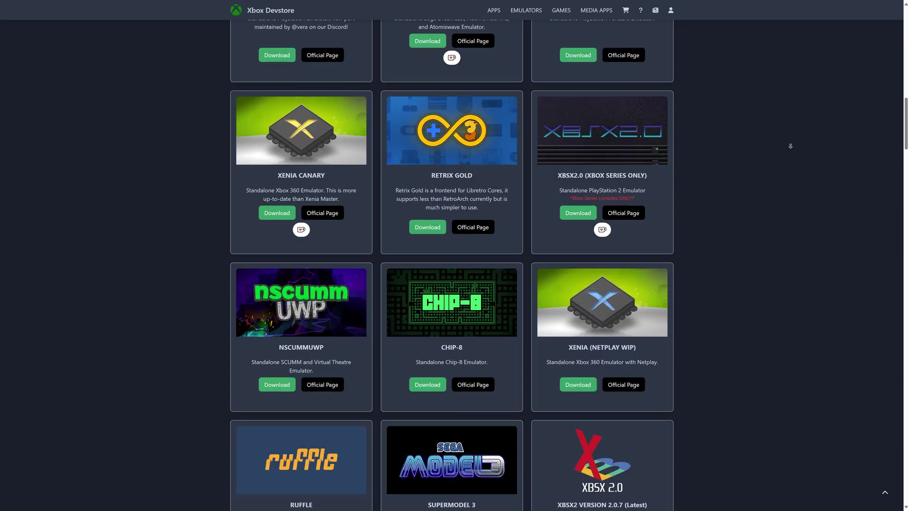
scroll(805, 185, up, 3)
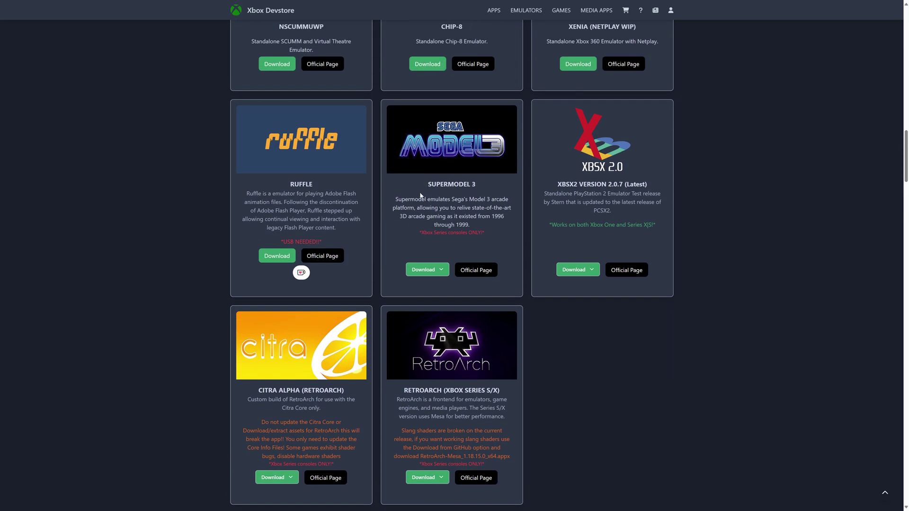
click(420, 276)
click(445, 291)
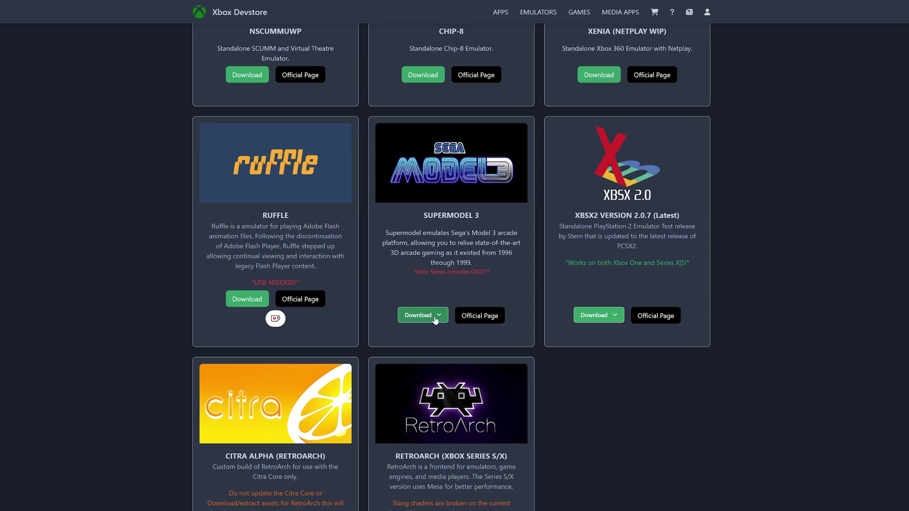
click(441, 320)
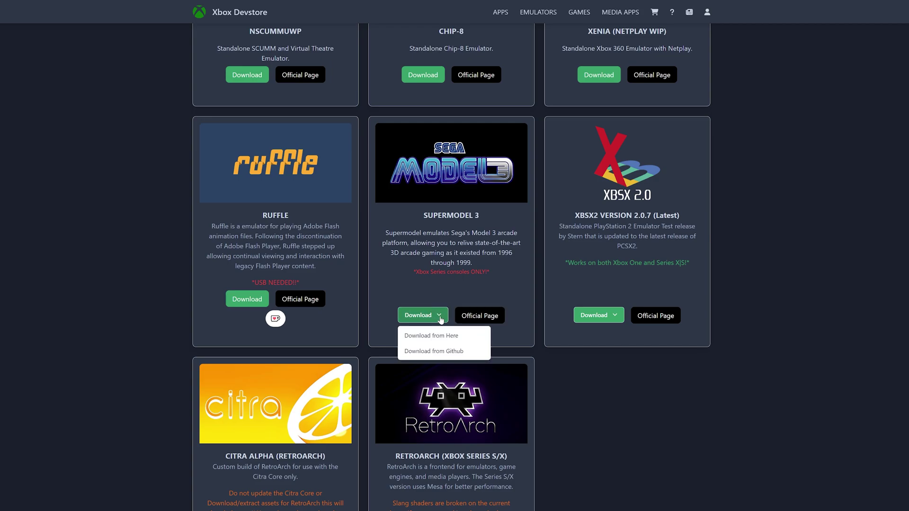
- Choose the GitHub download and scroll to the controller and Logitech G920 wheel layouts
click(441, 351)
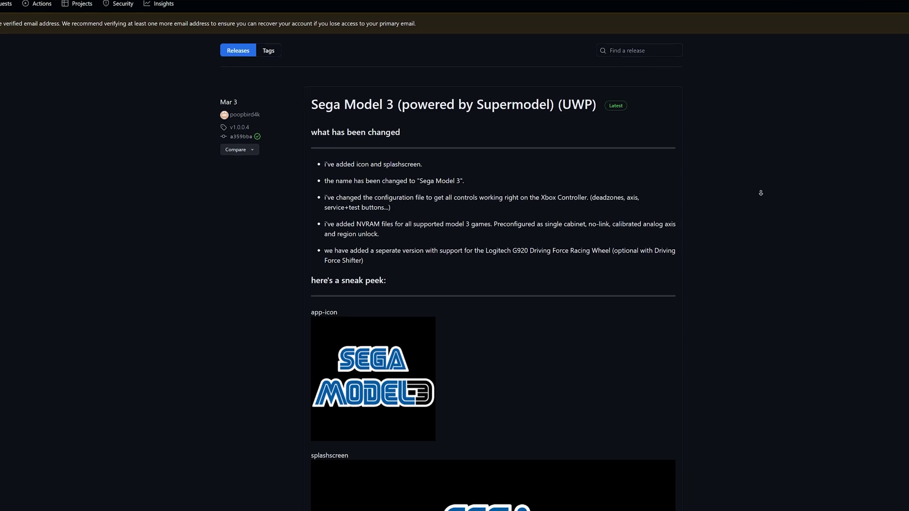
scroll(759, 202, down, 20)
scroll(761, 279, down, 20)
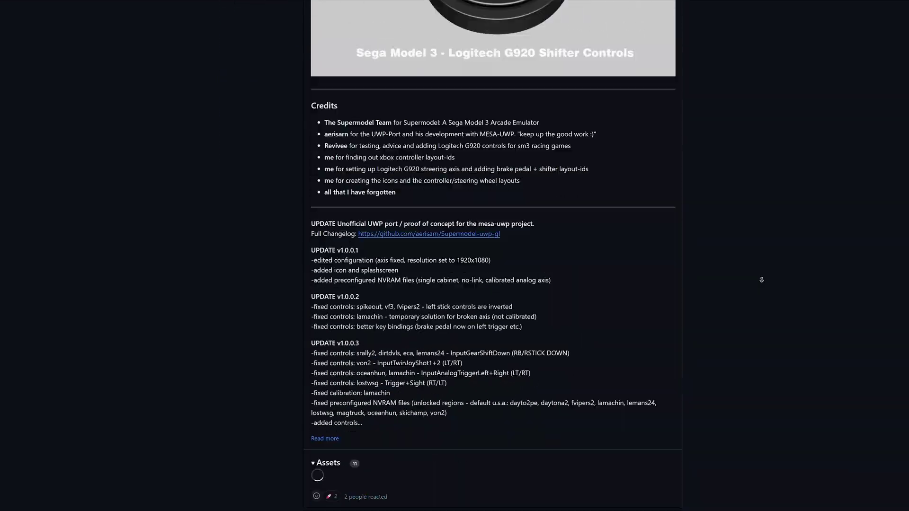
scroll(768, 262, down, 2)
scroll(769, 262, up, 2)
scroll(768, 263, down, 3)
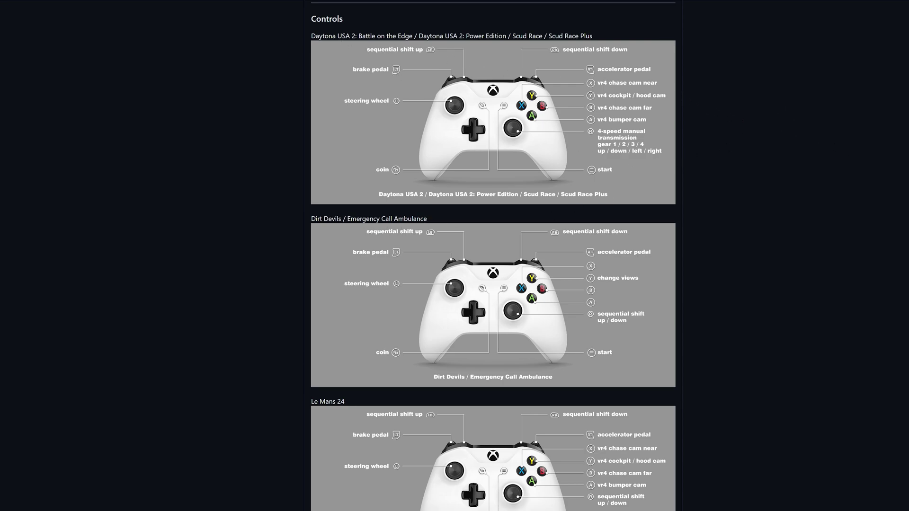
middle_click(297, 88)
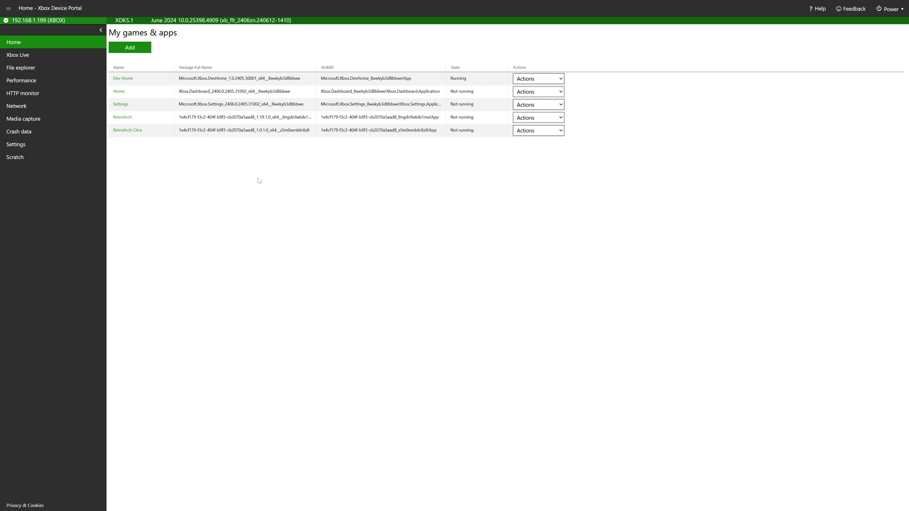
- Install the SegaModel3 .appx package through Add, with no extra dependencies
click(142, 52)
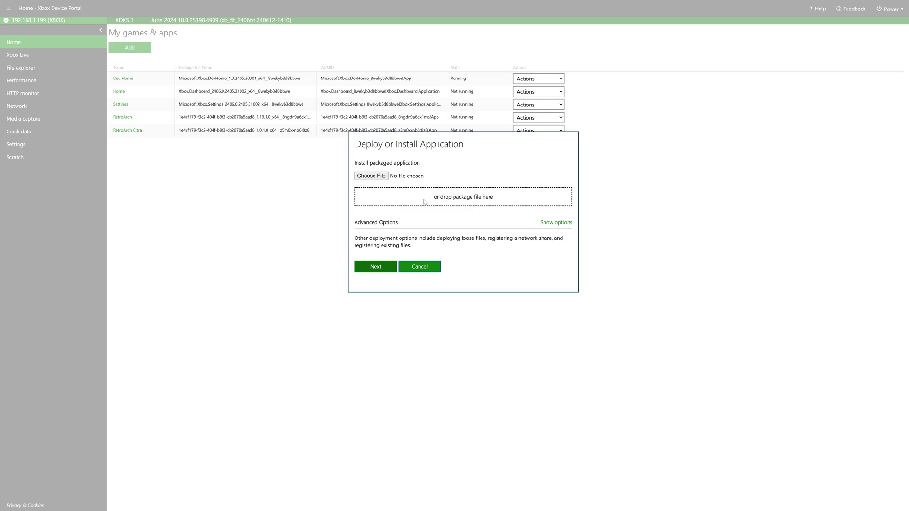
click(382, 176)
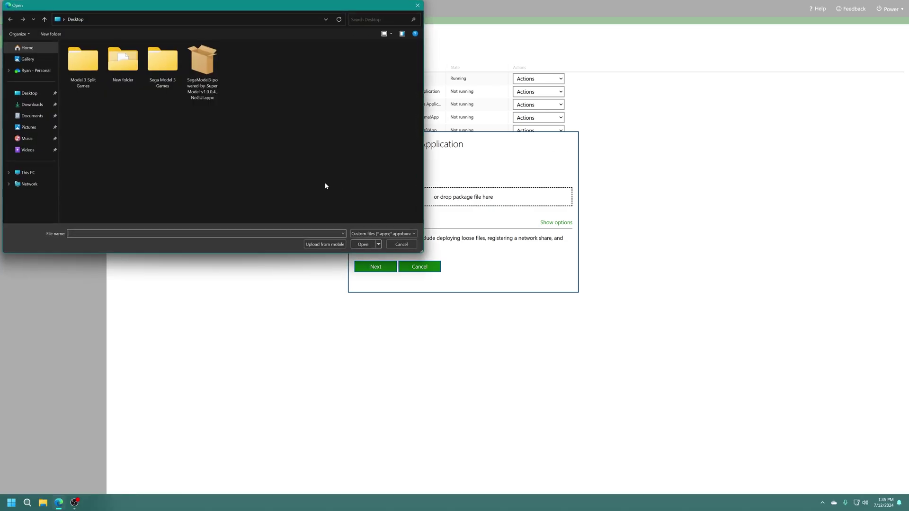
click(210, 72)
double_click(210, 73)
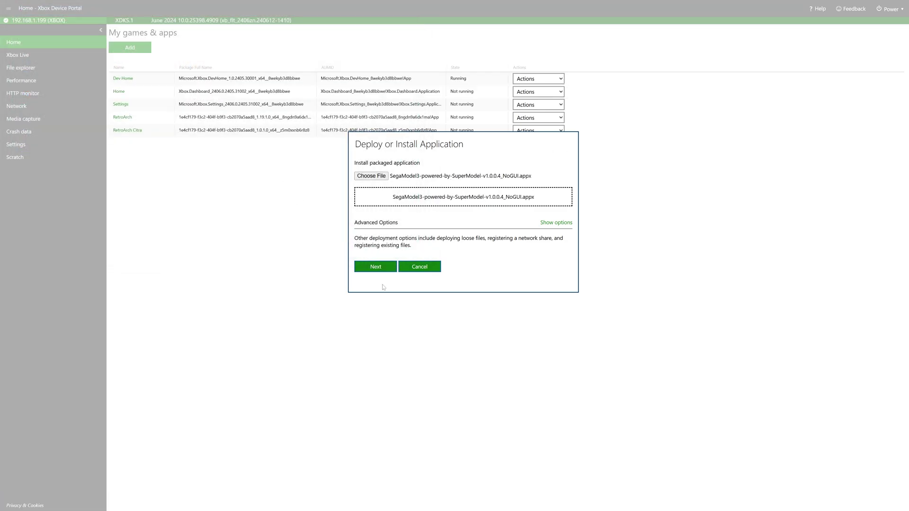
click(379, 268)
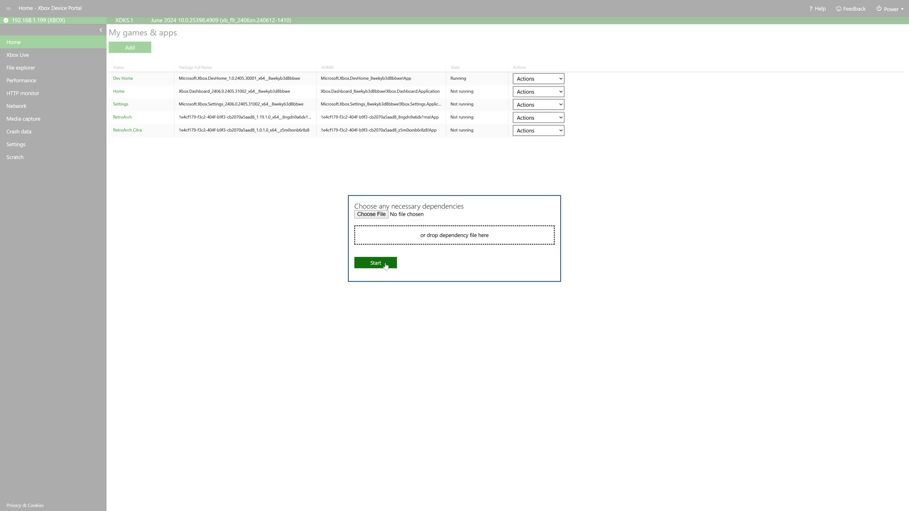
click(385, 263)
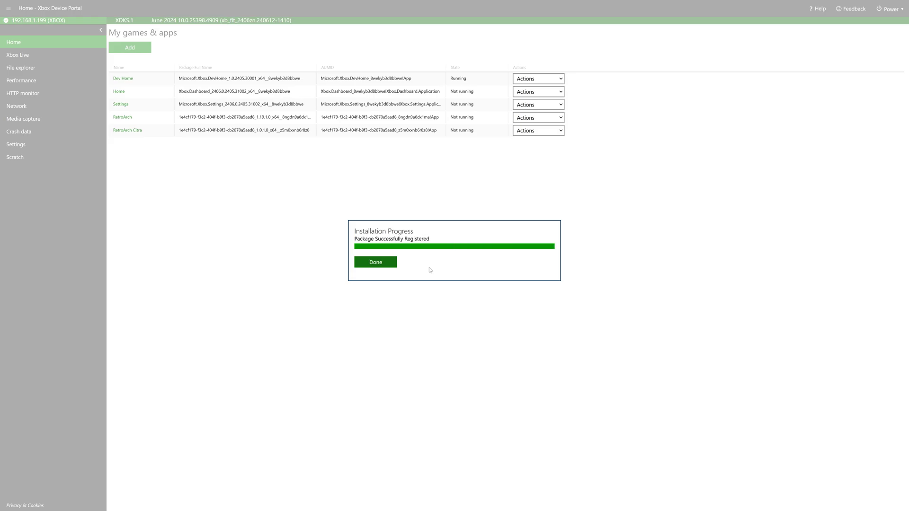
click(383, 265)
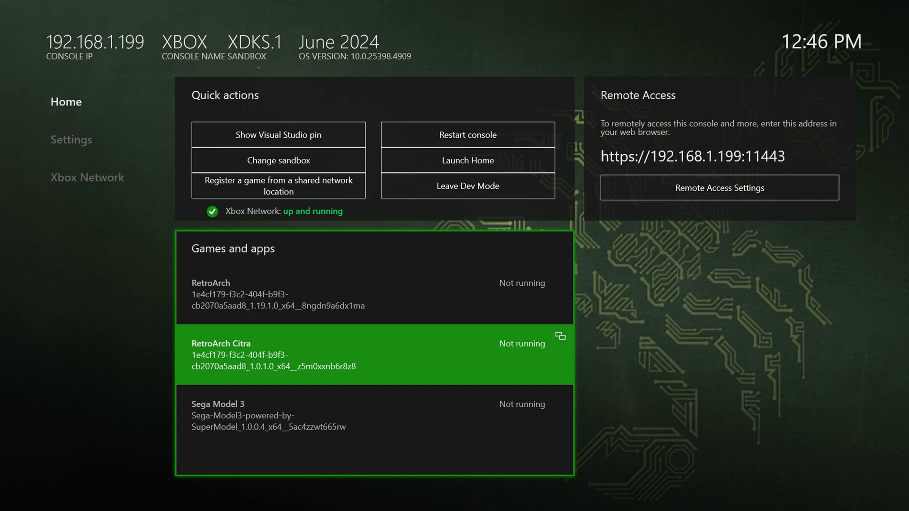
- Change the Sega Model 3 app type from App to Game in its details
click(374, 415)
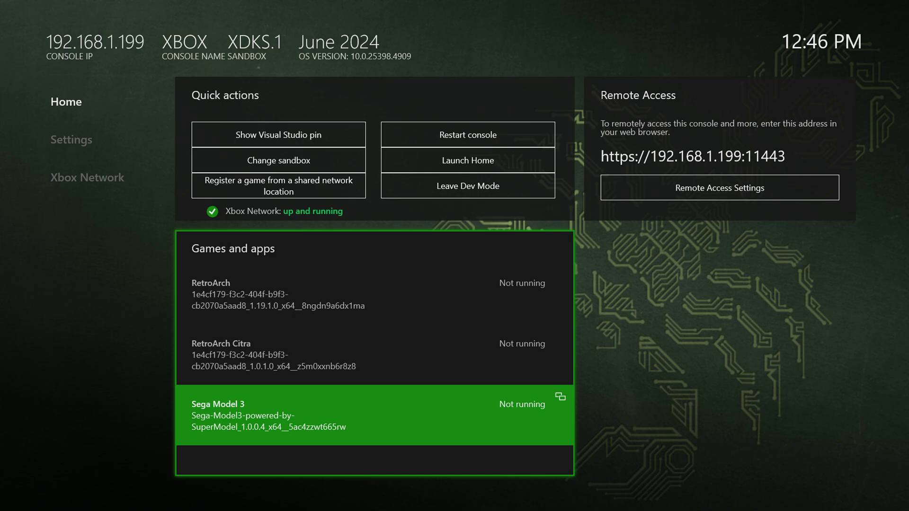
key(Menu)
key(Down)
key(Down)
key(Down)
key(Return)
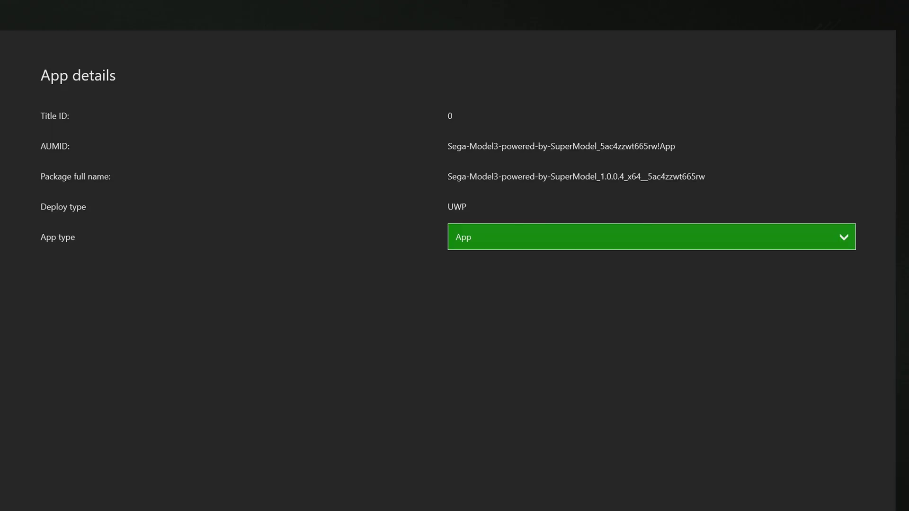
key(Return)
key(Up)
key(Return)
key(Escape)
- Cancel a console restart, then reopen Sega Model 3's details to confirm the Game type
key(Up)
key(Up)
key(Up)
key(Up)
key(Up)
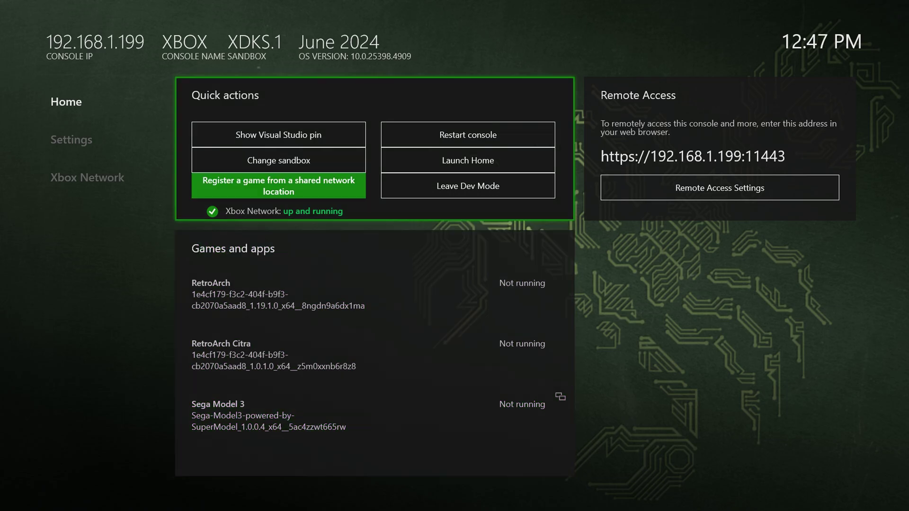
key(Right)
key(Return)
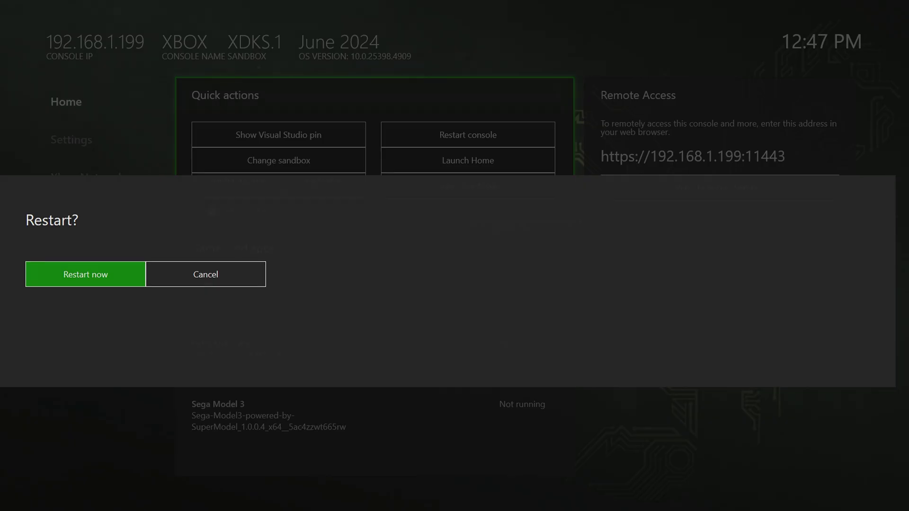
key(Escape)
key(Down)
key(Down)
key(Down)
key(Down)
key(Down)
key(Down)
key(Menu)
key(Down)
key(Down)
key(Down)
key(Return)
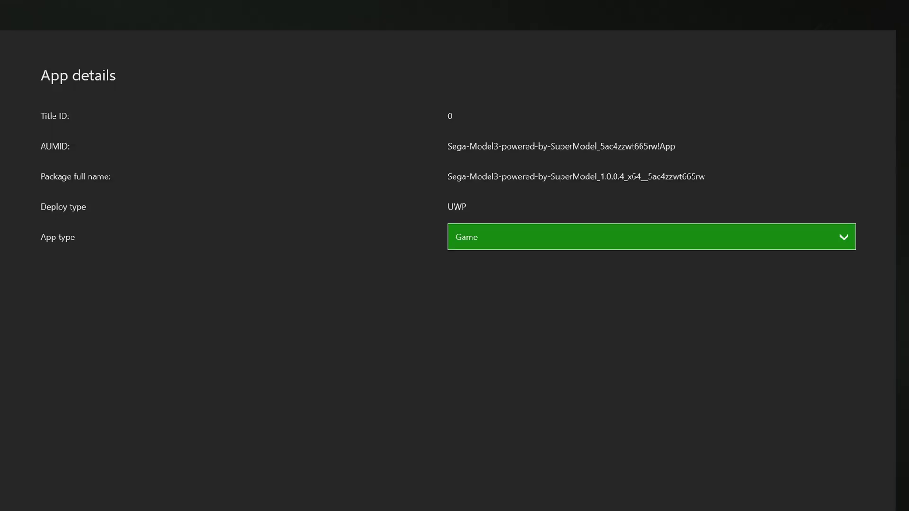
key(Escape)
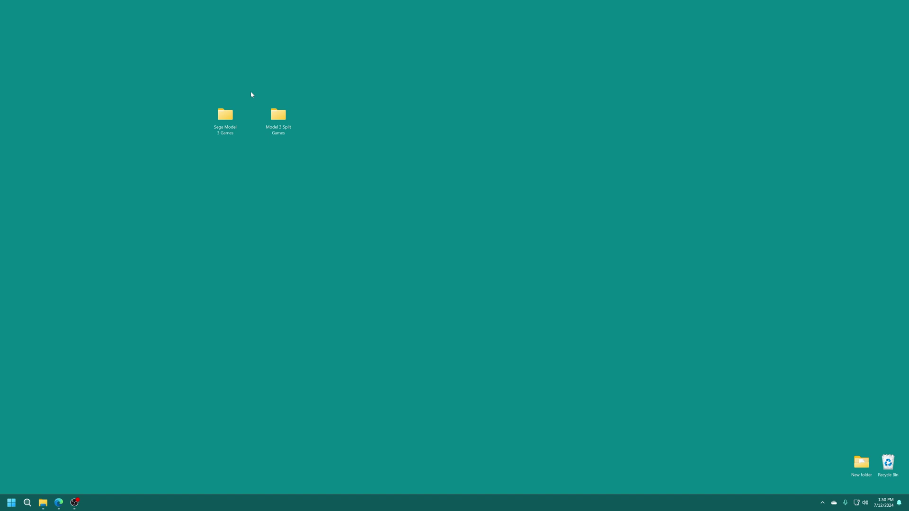
- Inspect the bass.zip contents in Model 3 Split Games, then close that window
double_click(278, 116)
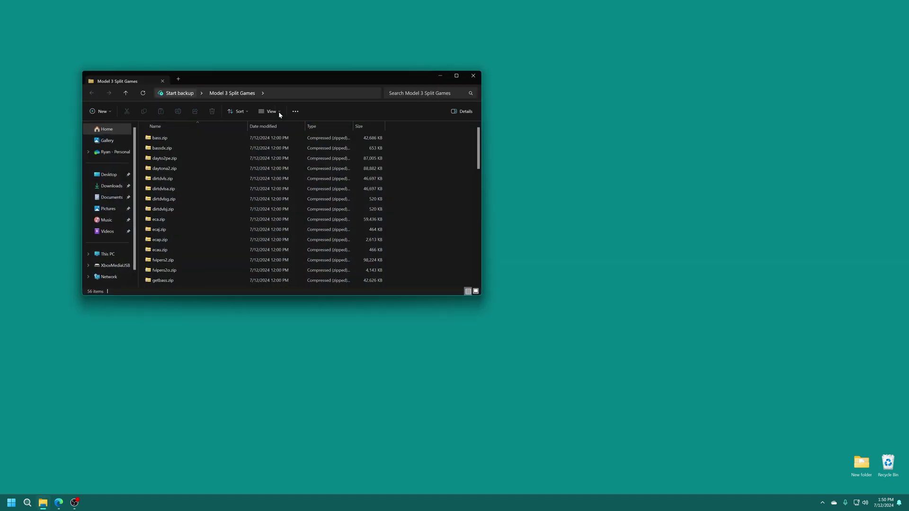
double_click(177, 138)
drag(201, 139, 185, 326)
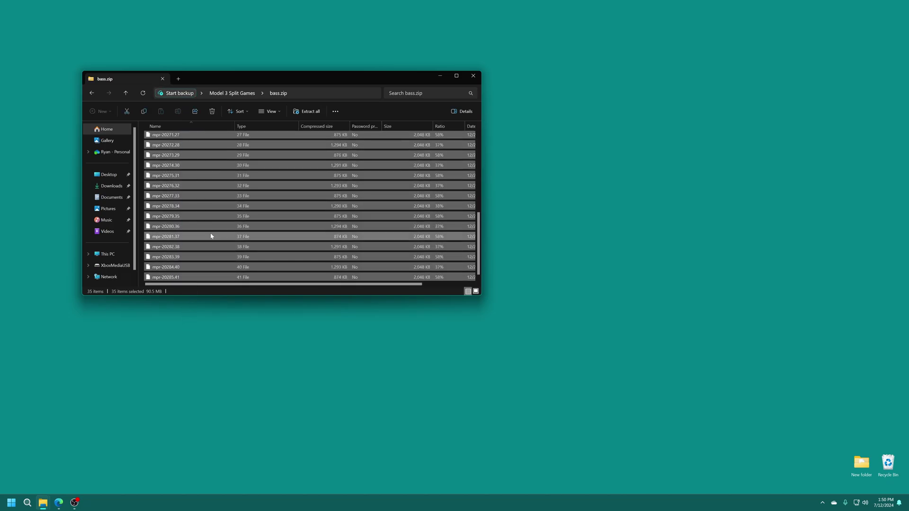
scroll(211, 235, up, 7)
key(alt+Left)
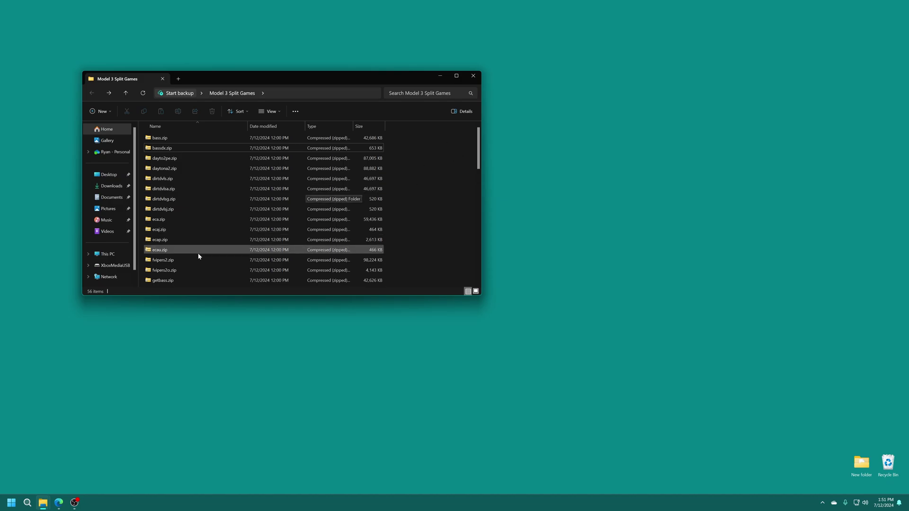
drag(479, 138, 480, 276)
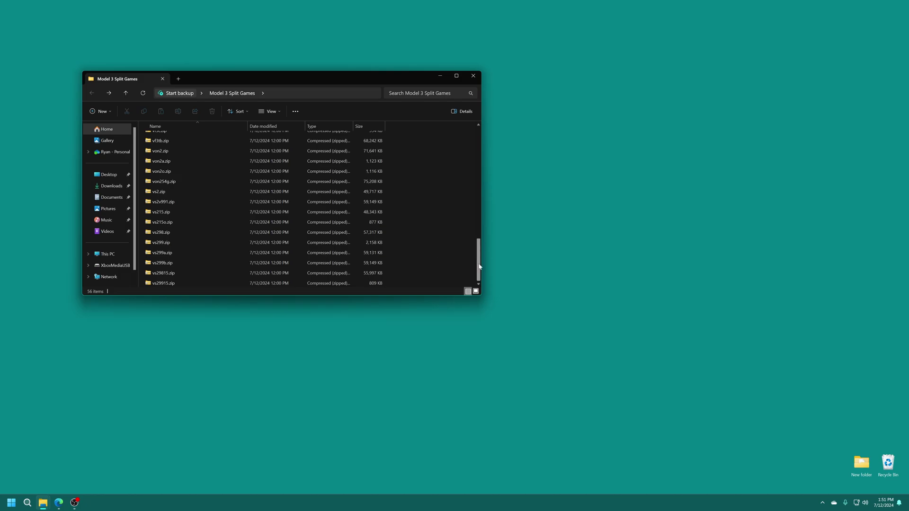
drag(477, 263, 469, 240)
scroll(464, 218, up, 10)
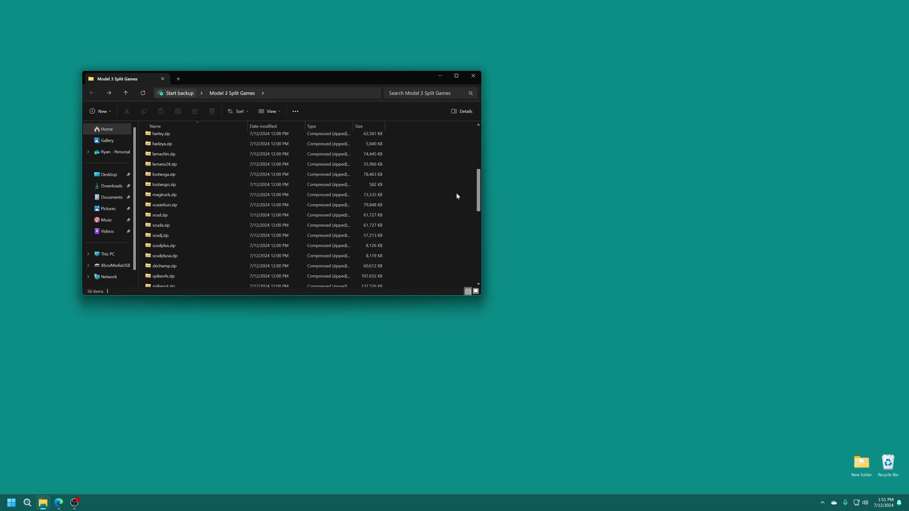
click(473, 76)
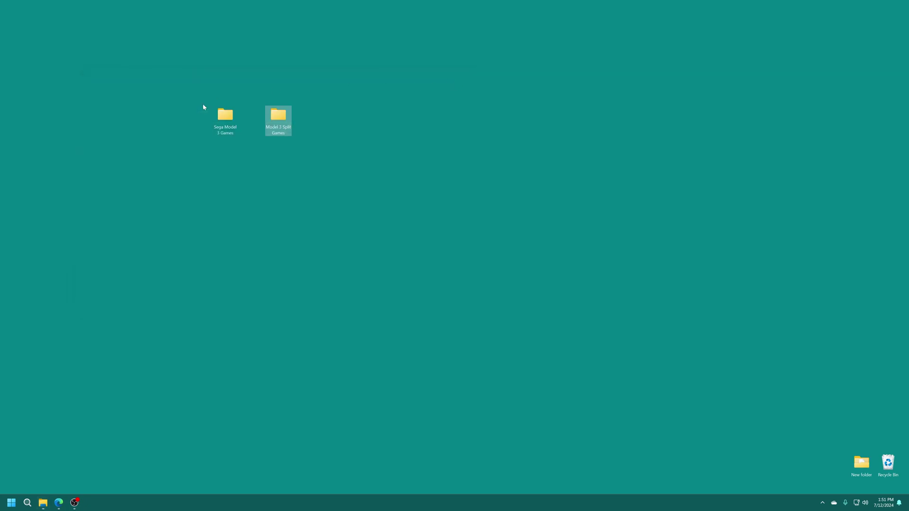
- Inspect scud.zip and the 23 zip files in Sega Model 3 Games, then close the window
double_click(222, 119)
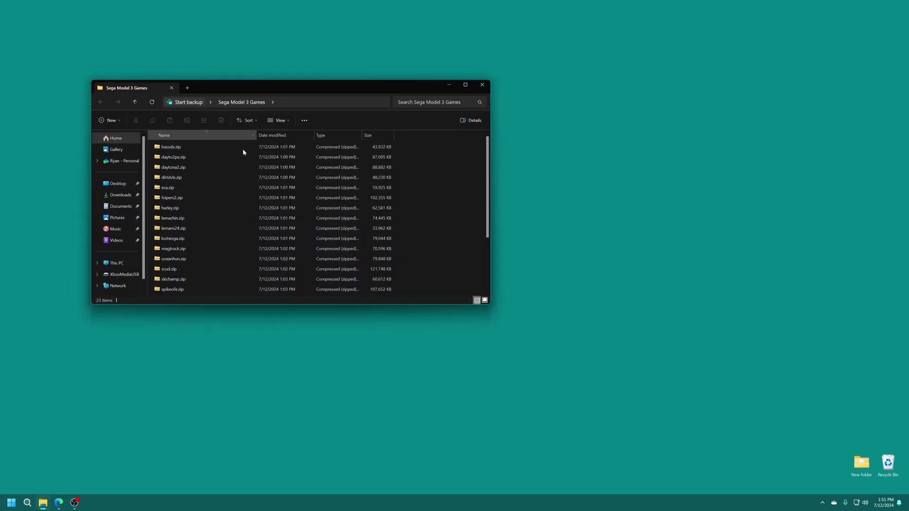
scroll(481, 195, down, 2)
scroll(479, 218, down, 1)
double_click(168, 187)
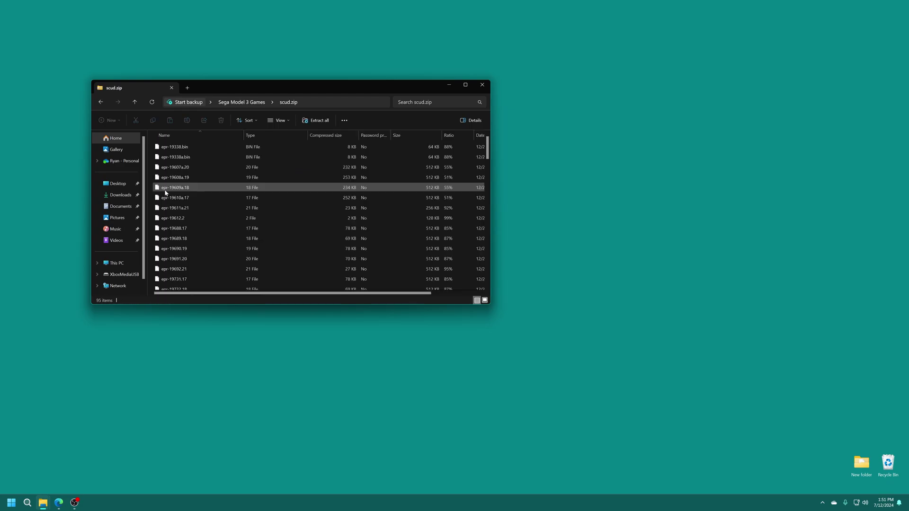
drag(226, 146, 201, 339)
key(alt+Left)
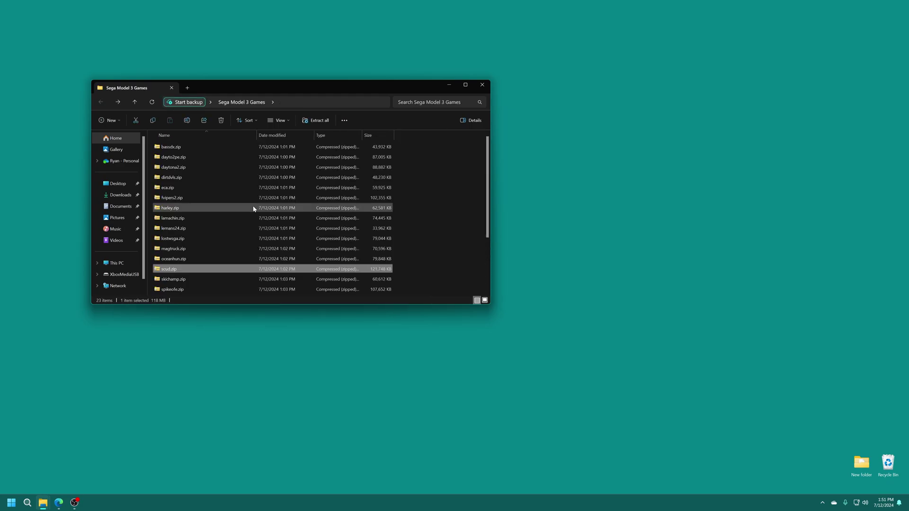
click(437, 194)
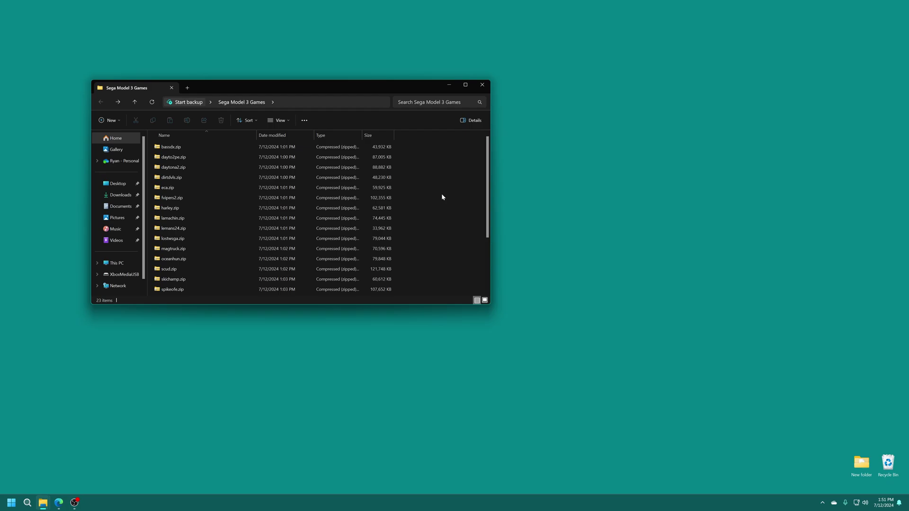
drag(436, 146, 426, 250)
drag(484, 257, 479, 193)
click(482, 84)
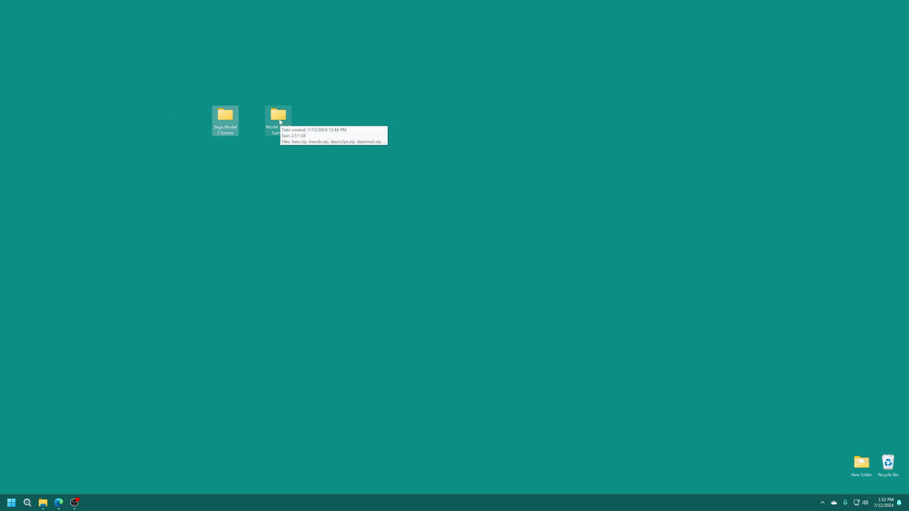
mouse_move(226, 127)
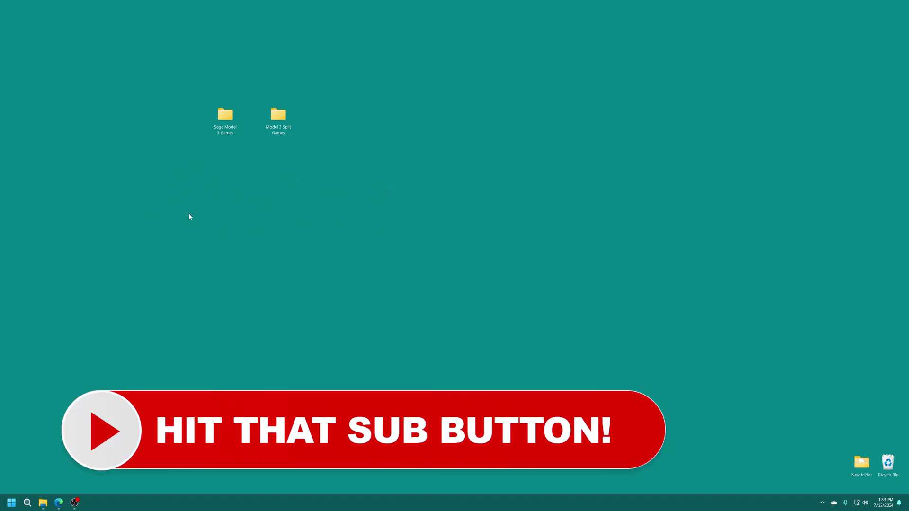
- Copy the Sega Model 3 Games folder into the XboxMediaUSB Games folder
click(43, 503)
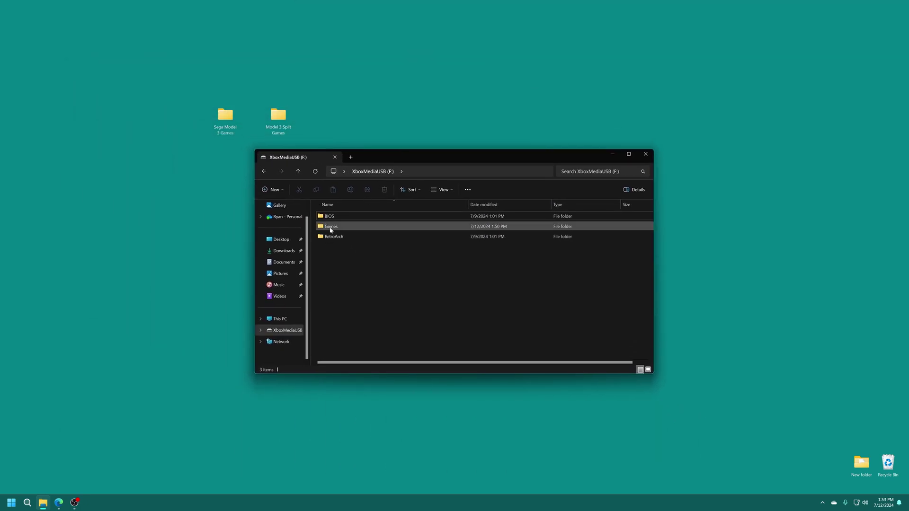
double_click(331, 229)
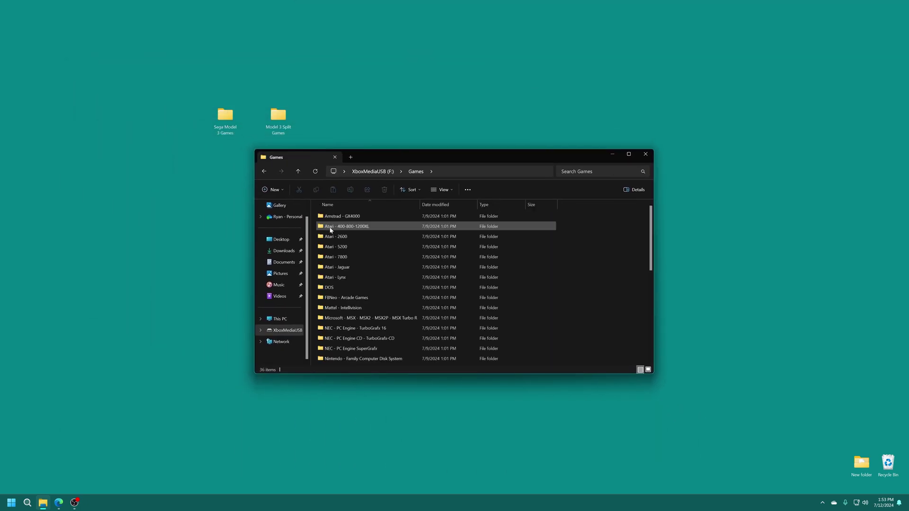
drag(225, 119, 546, 310)
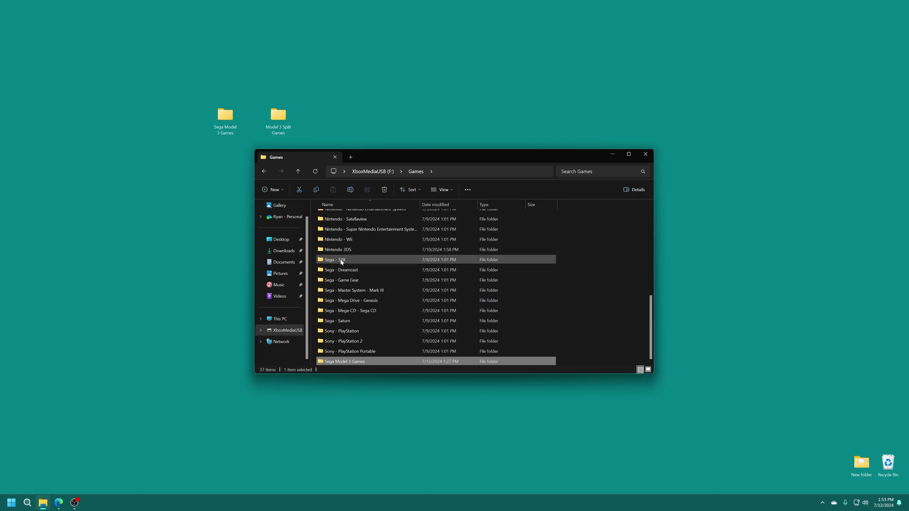
- Rename the copied folder to 'Sega - Model 3' and close the window
click(338, 363)
click(335, 362)
text(-)
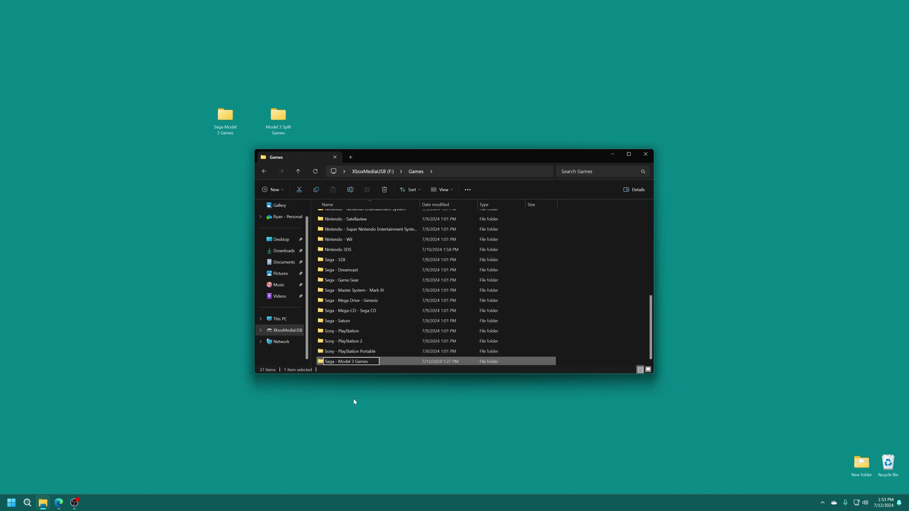
key(End)
key(BackSpace)
key(BackSpace)
key(BackSpace)
key(BackSpace)
key(BackSpace)
key(BackSpace)
key(Return)
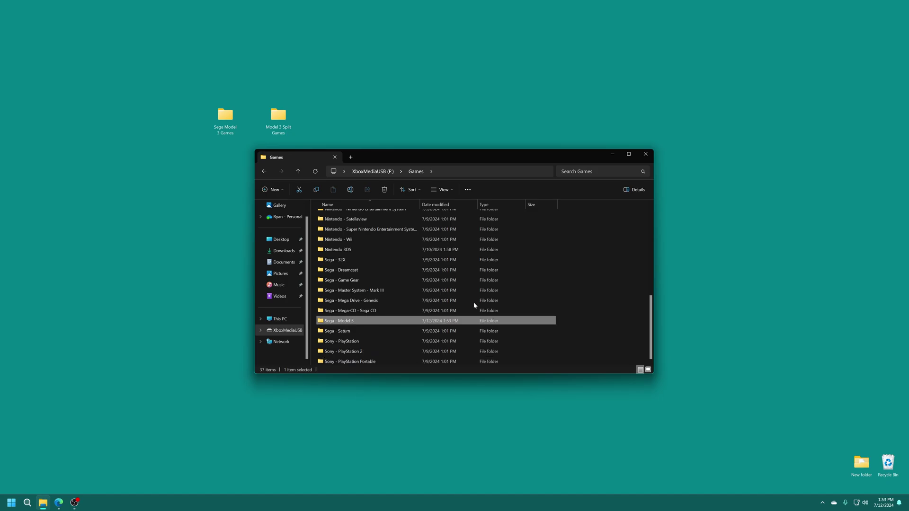
click(593, 277)
click(645, 156)
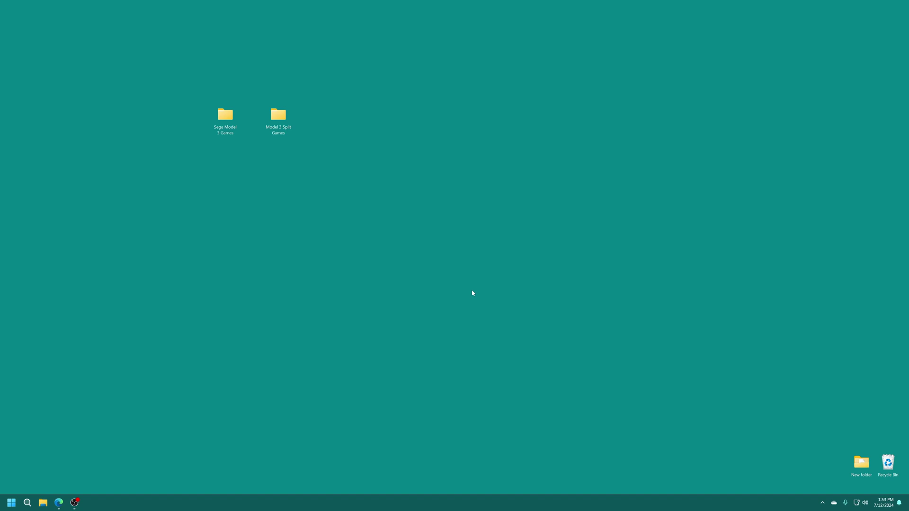
- Launch the Xbox remote view app from the hidden tray icons to show the console screen
click(822, 502)
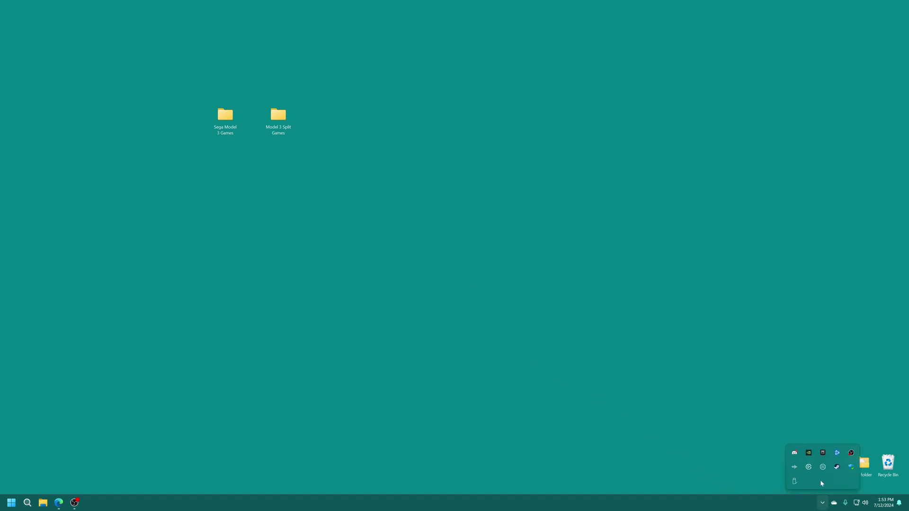
click(795, 479)
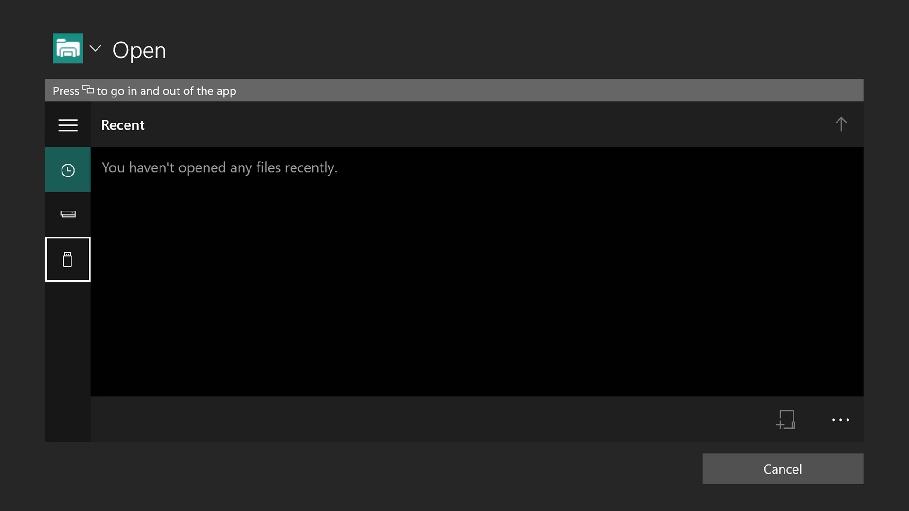
- Browse the USB drive to Games > Sega - Model 3 and highlight the daytona2 ROM
key(Return)
key(Right)
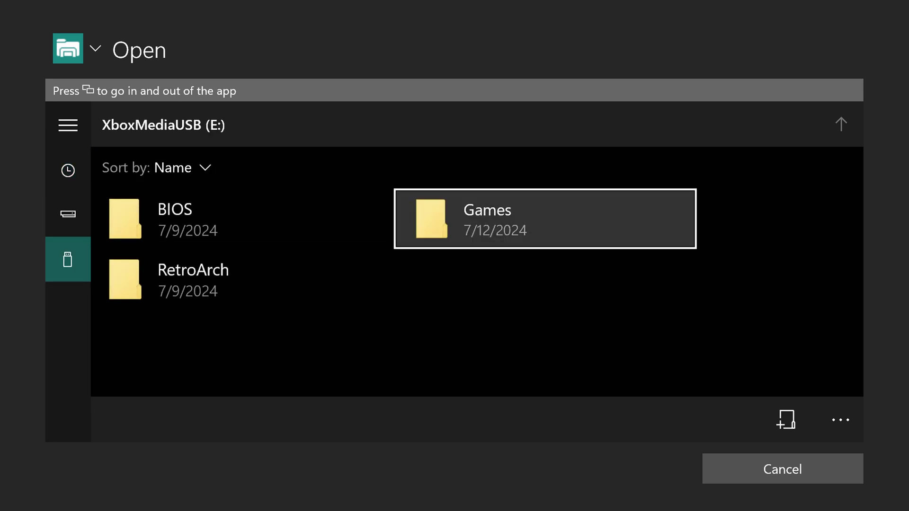
key(Return)
key(Down)
key(Down)
key(Down)
key(Down)
key(Down)
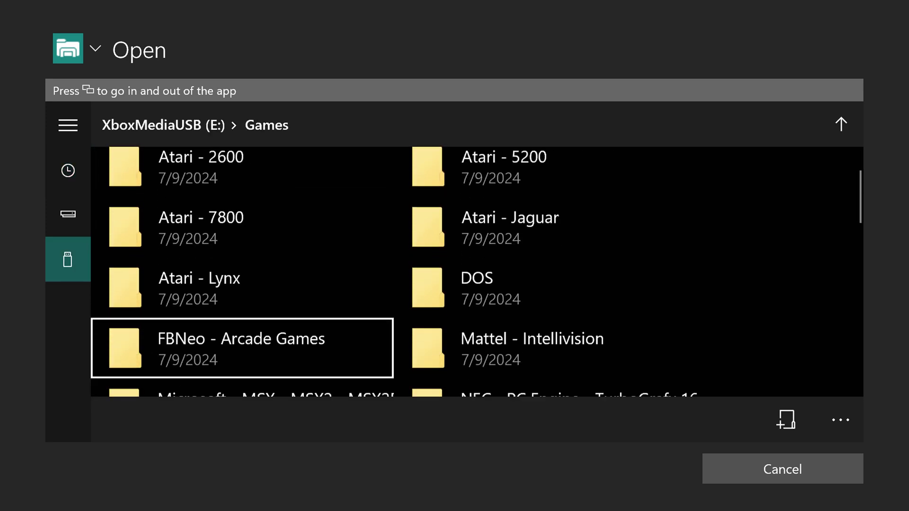
key(Down)
key(Down)
key(Down)
key(Down)
key(Down)
key(Down)
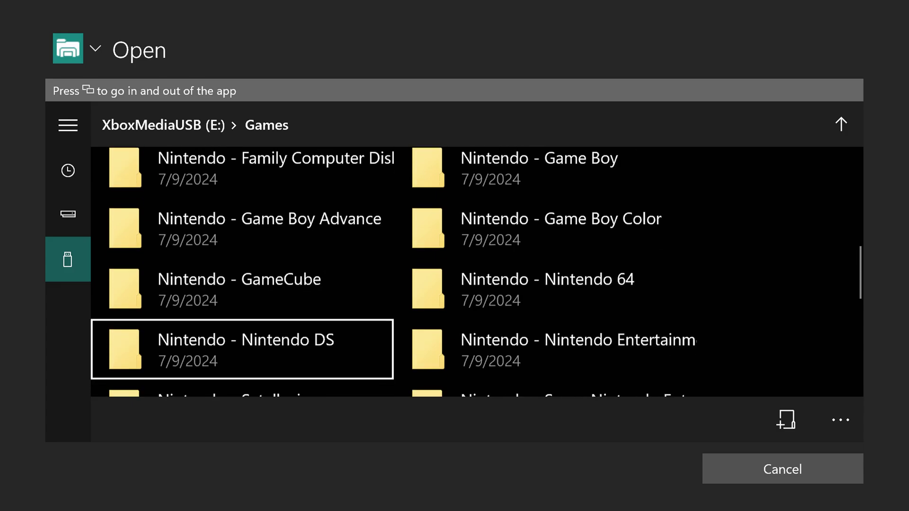
key(Down)
key(Down)
key(Down)
key(Down)
key(Down)
key(Down)
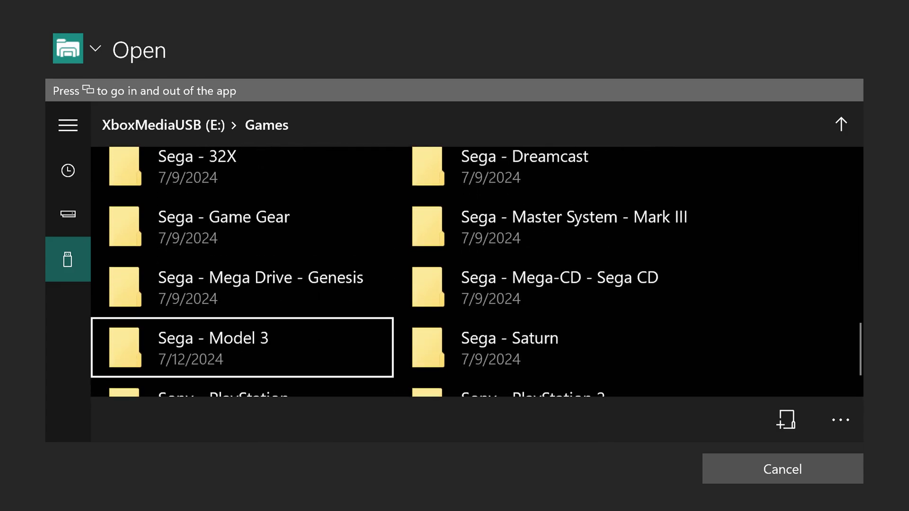
key(Return)
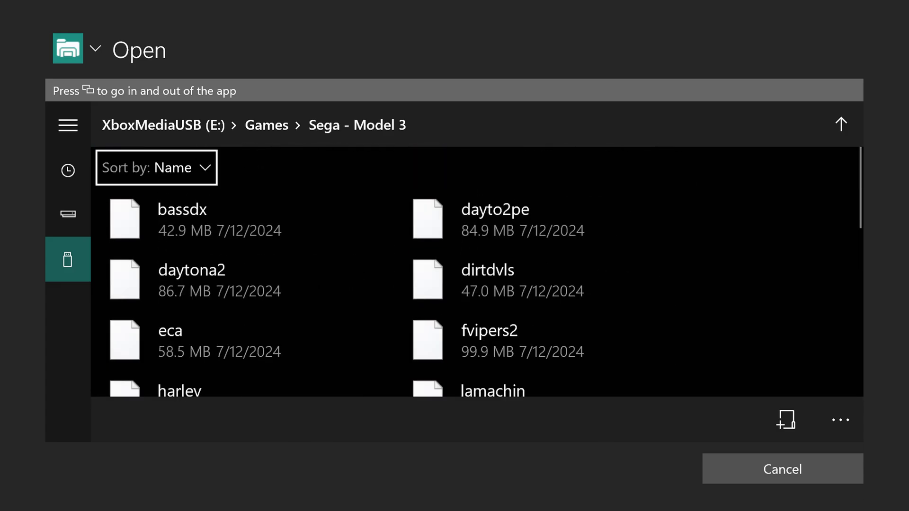
key(Down)
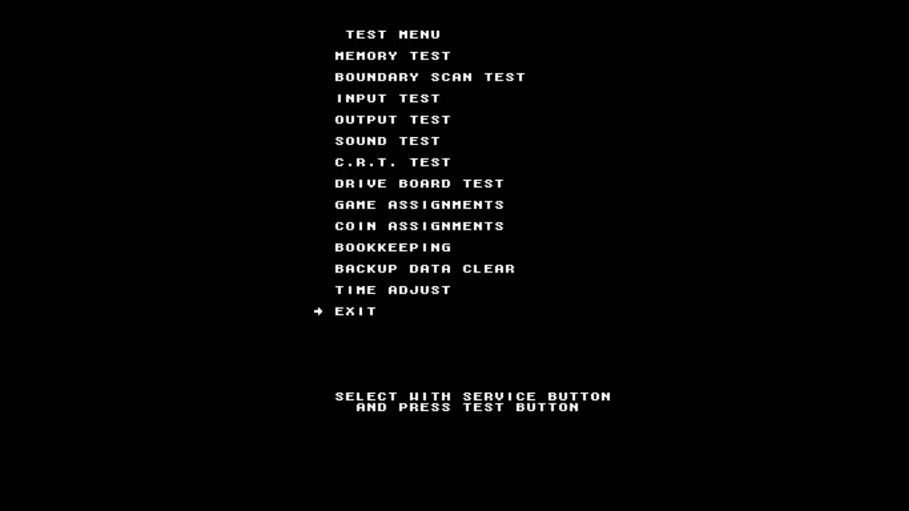
- Enter INPUT TEST and check the VIEW2, brake and accelerator inputs
key(9)
key(9)
key(9)
key(9)
key(Up)
key(F2)
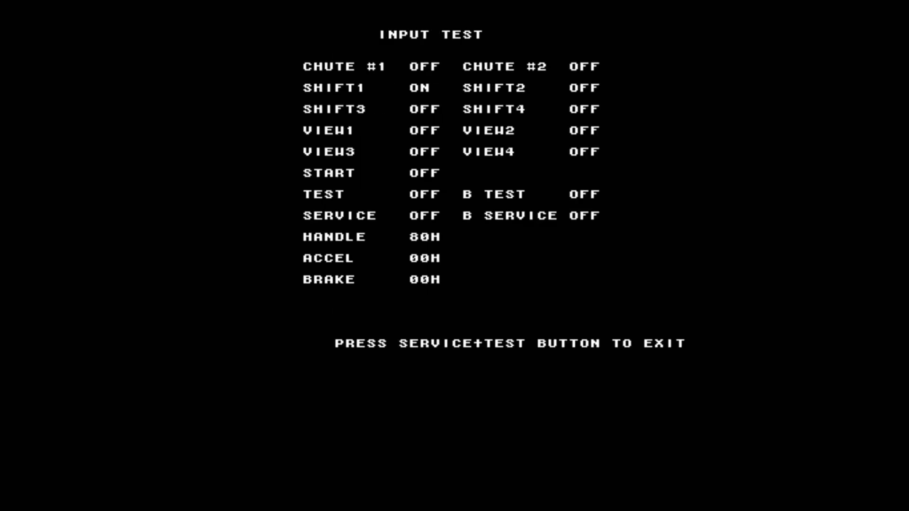
key(alt)
key(Down)
key(Up)
key(Up)
key(Up)
key(Up)
key(Up)
- Cycle the gear shifter through its positions to verify each registers
key(a)
key(a)
key(z)
key(z)
key(a)
key(a)
key(z)
key(z)
key(a)
key(a)
key(a)
key(z)
key(z)
key(z)
key(a)
key(a)
key(z)
- Sweep the steering fully left and right, then exit the input test
key(Left)
key(Right)
key(Left)
key(Right)
key(F1+F2)
key(F1)
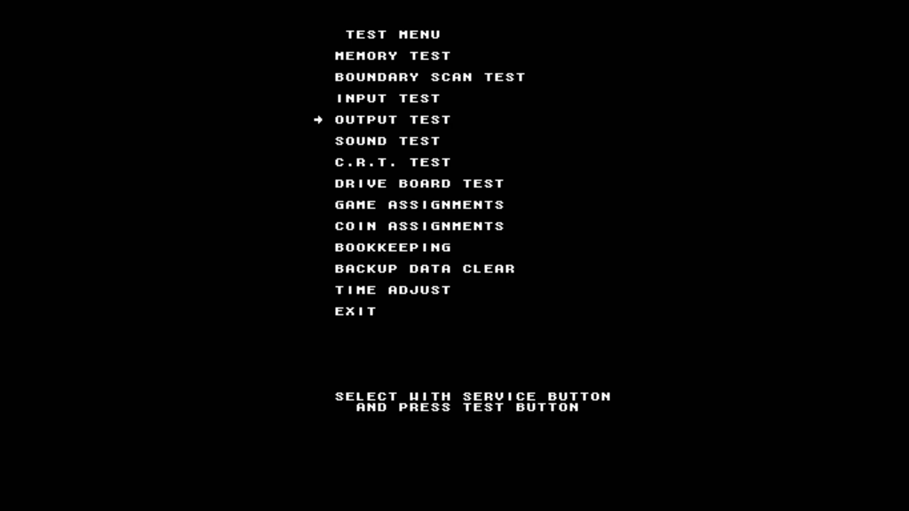
key(F1)
key(F1)
key(F1)
key(F1)
key(F1)
key(F1)
key(F1)
key(F1)
key(F1)
key(F1)
- In GAME ASSIGNMENTS, toggle the cabinet type to TWIN and back to DELUXE
key(F1)
key(F1)
key(F1)
key(F1)
key(F1)
key(F2)
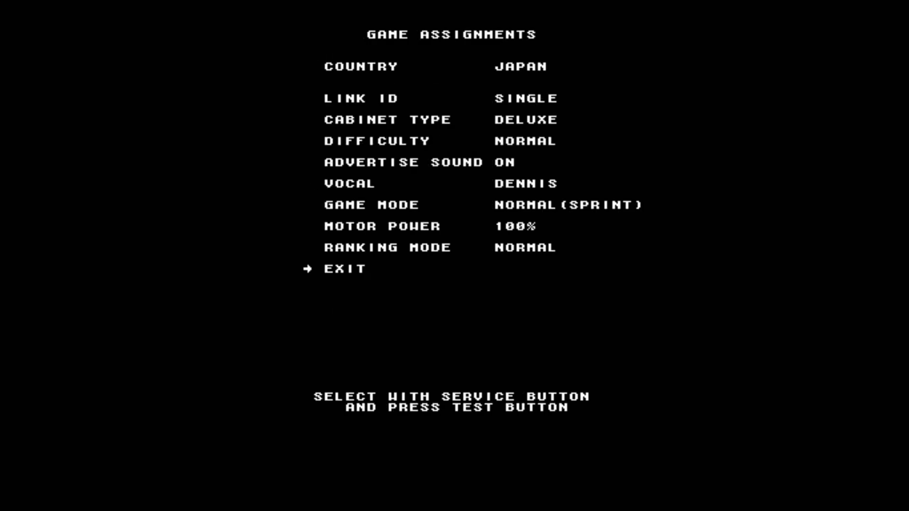
key(F1)
key(F1)
key(F2)
key(F2)
key(F1)
- Step through DIFFICULTY, set the game mode to Grand Prix, and exit to the test menu
key(F2)
key(F2)
key(F2)
key(F2)
key(F2)
key(F2)
key(F2)
key(F2)
key(F1)
key(F1)
key(F1)
key(F2)
key(F2)
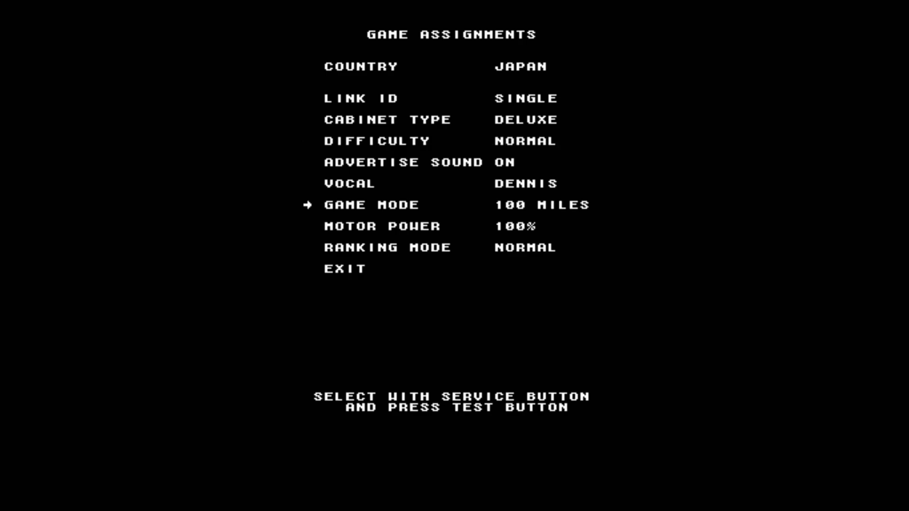
key(F2)
key(F2)
key(F2)
key(F2)
key(9)
key(9)
key(9)
key(F2)
key(9)
key(9)
key(9)
key(9)
key(9)
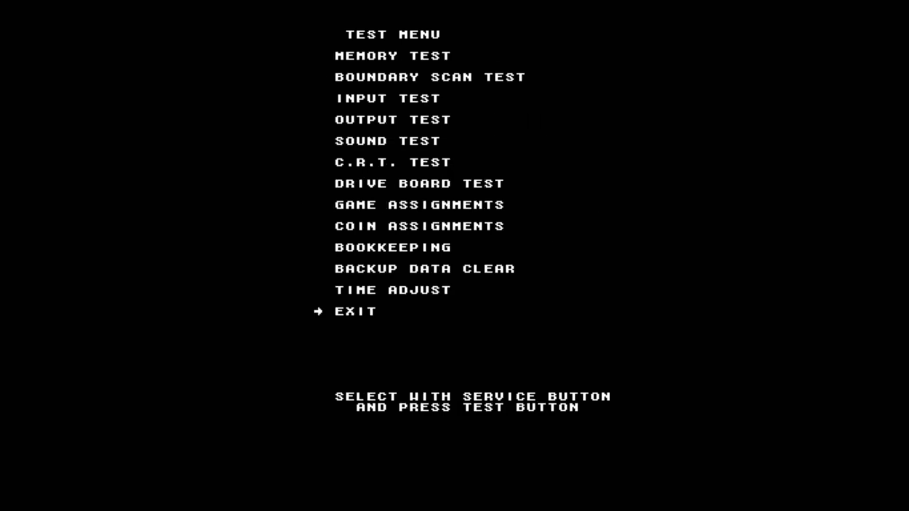
key(F2)
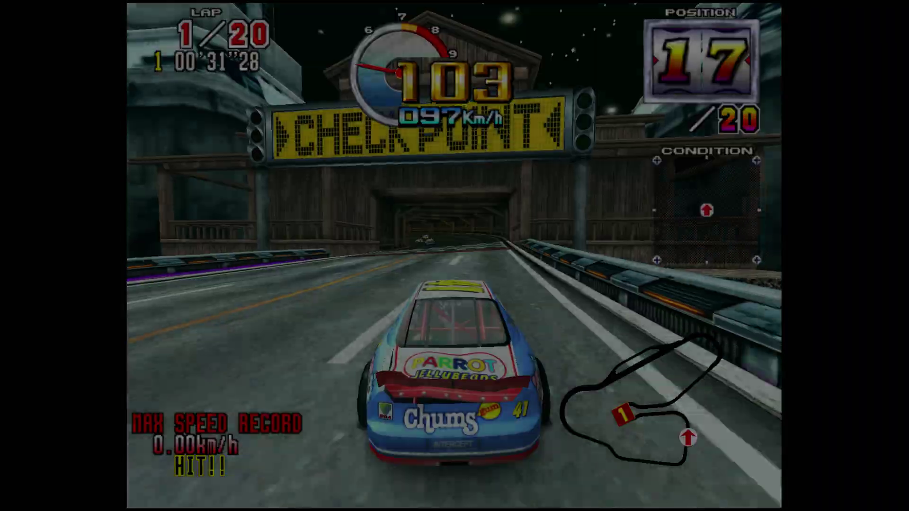
- From the Xbox guide, quit the running Sega Model 3 emulator through its options menu
key(Down)
key(Down)
key(Menu)
key(Down)
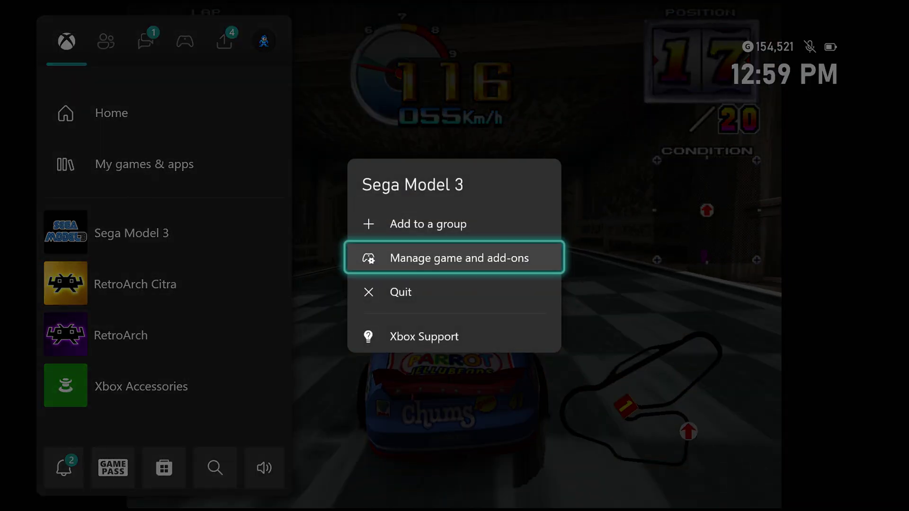
key(Return)
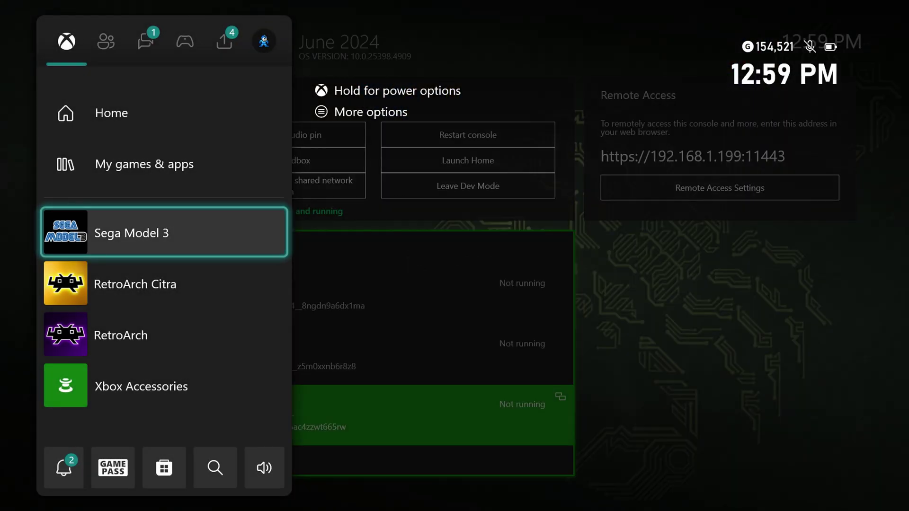
- Relaunch Sega Model 3 and browse the XboxMediaUSB (E:) drive to Games > Sega - Model 3
key(Return)
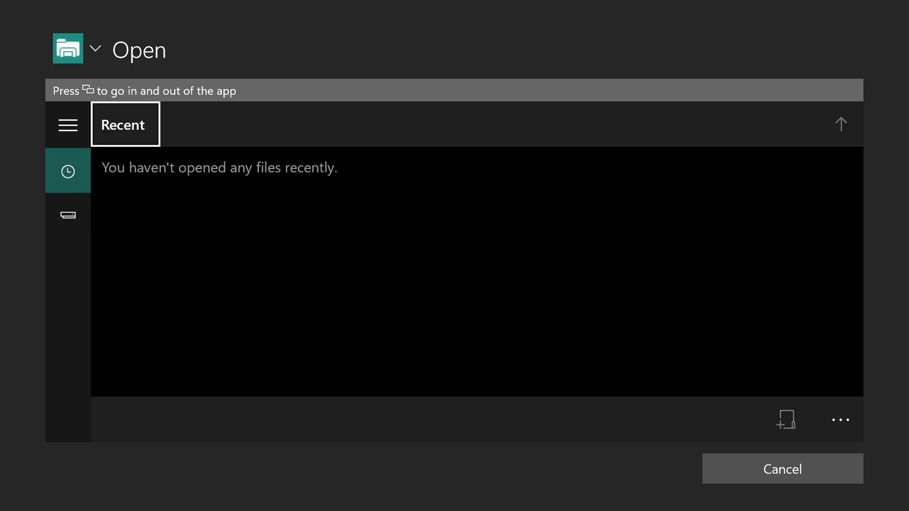
key(Down)
key(Down)
key(Return)
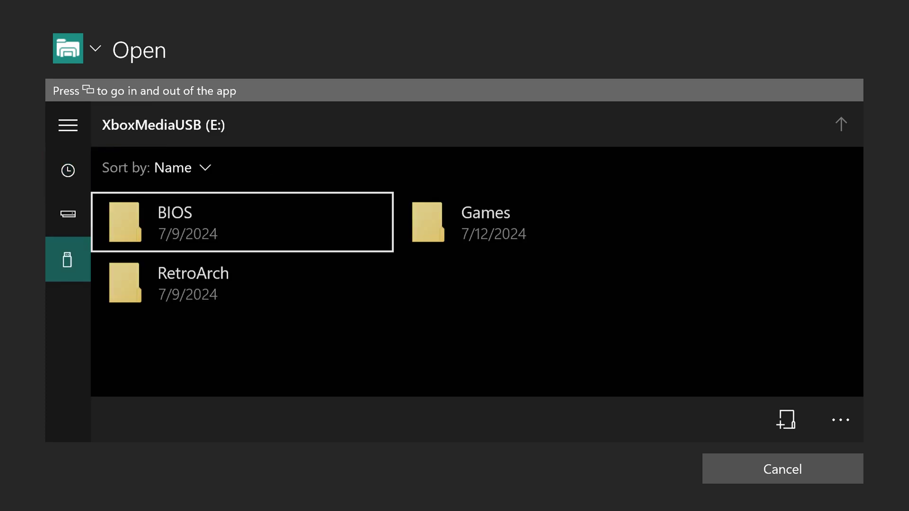
key(Right)
key(Down)
key(Down)
key(Down)
key(Down)
key(Down)
key(Down)
key(Down)
key(Down)
key(Down)
key(Down)
key(Down)
key(Down)
key(Down)
key(Down)
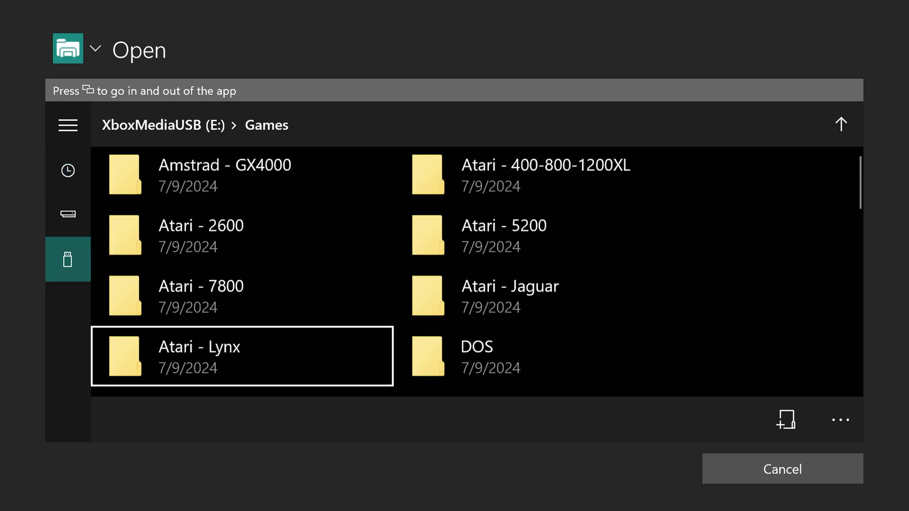